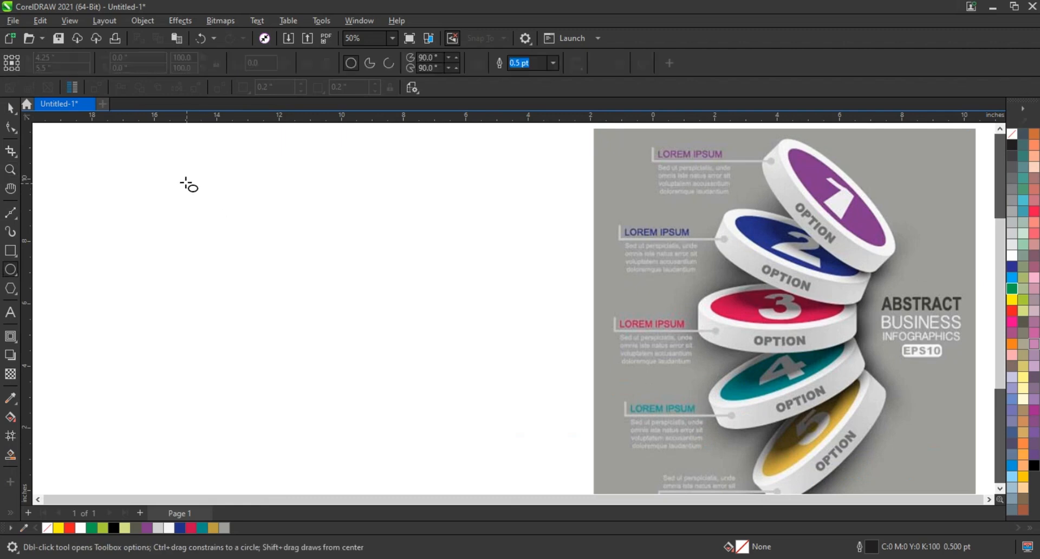
Step: Draw an ellipse beside the reference image with a 3.0 pt outline and flatten it to about 8.29 by 3.55 inches
drag(183, 179, 440, 374)
click(553, 62)
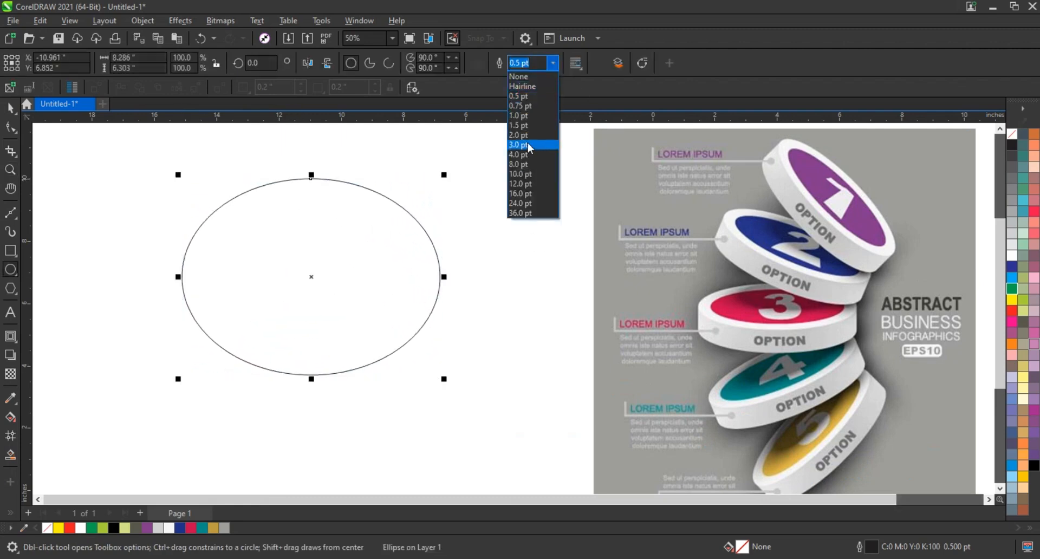
click(529, 145)
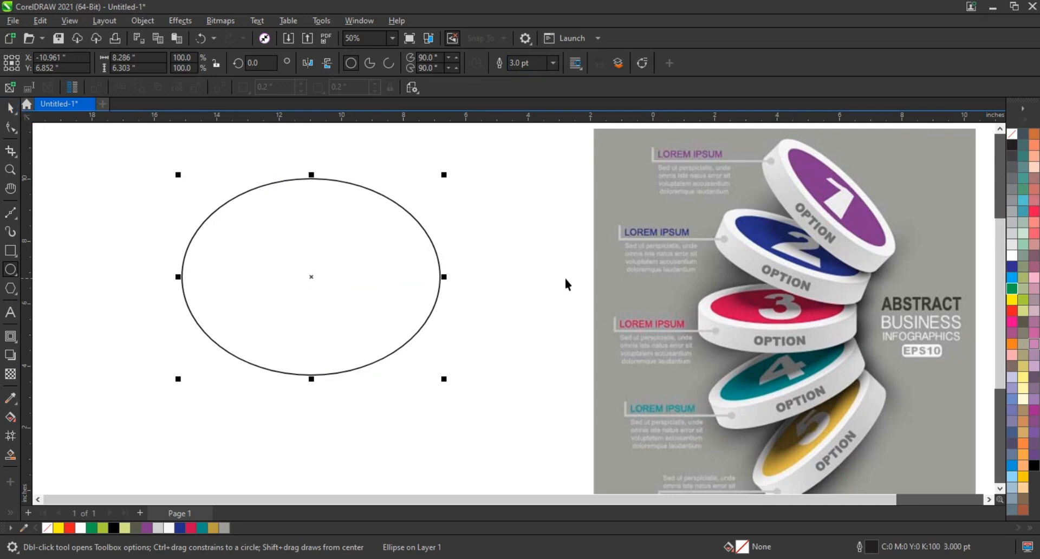
key(space)
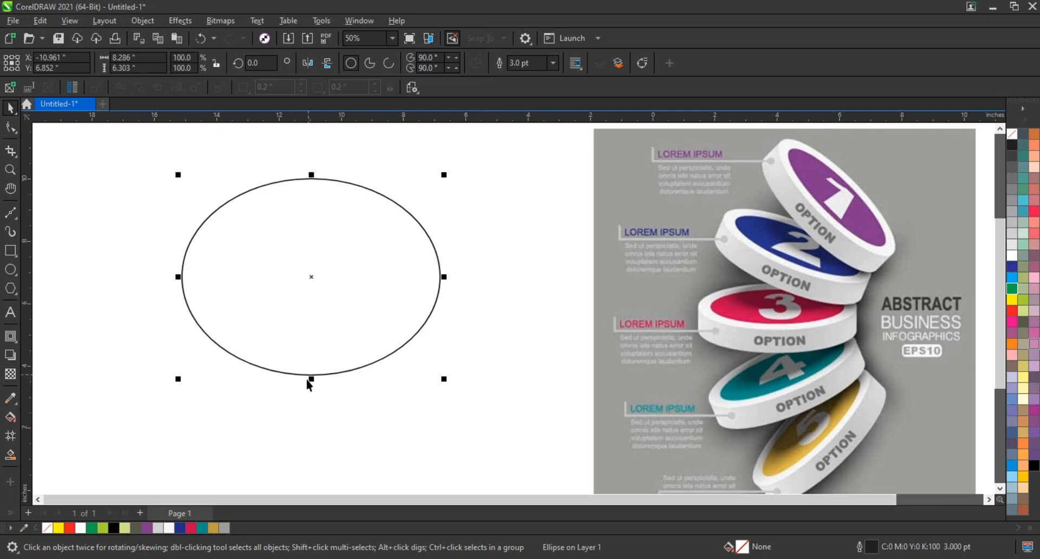
drag(308, 379, 303, 336)
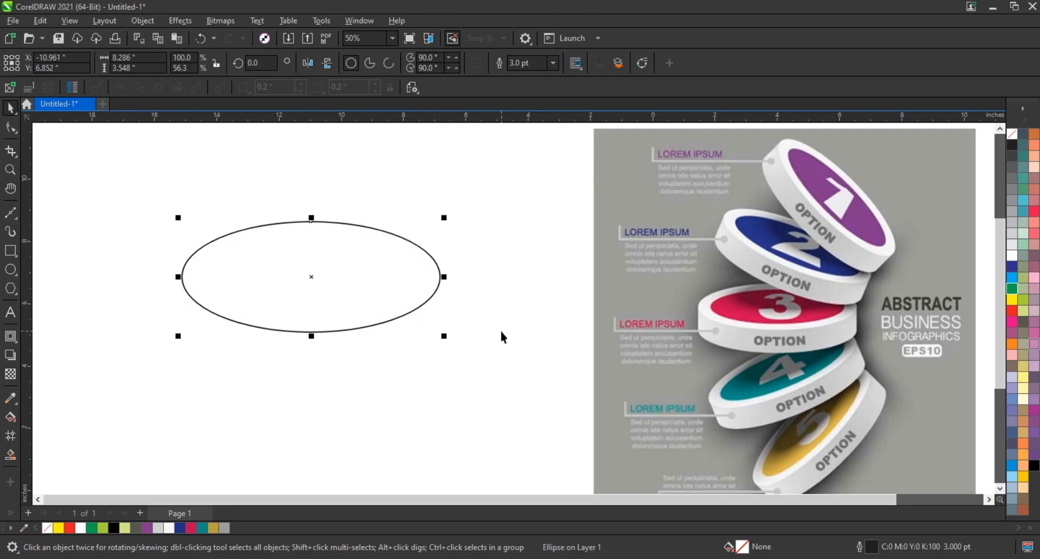
Step: Create an inner ellipse from a one-step inside contour of about 0.58 inch, broken apart and stretched to about 2.67 inches high
click(12, 338)
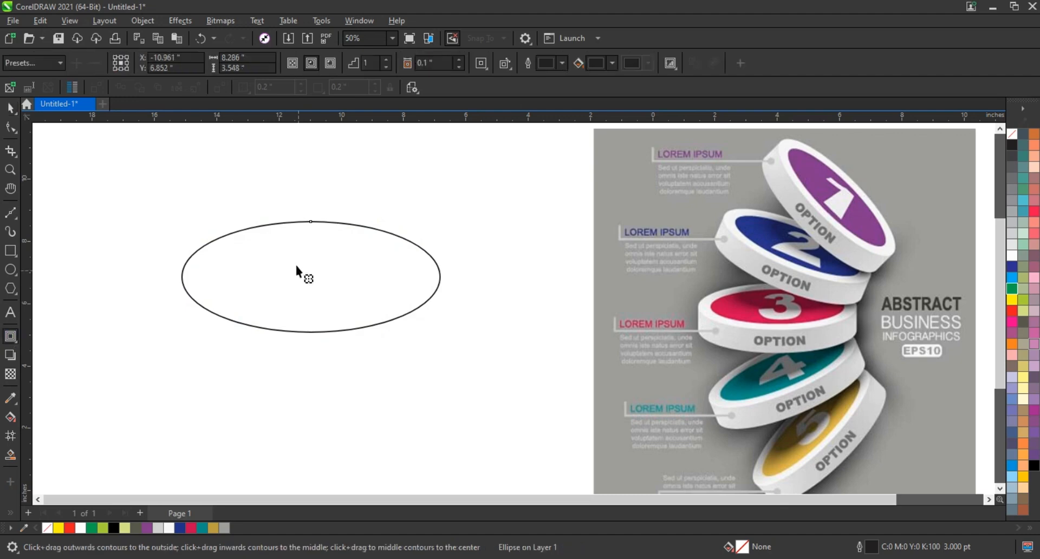
drag(312, 222, 311, 240)
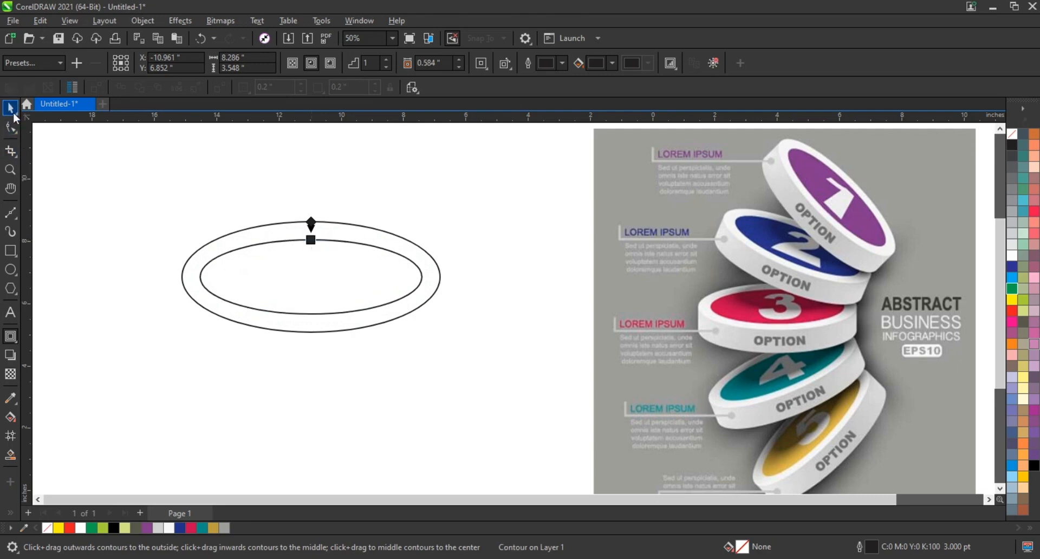
click(11, 108)
click(143, 20)
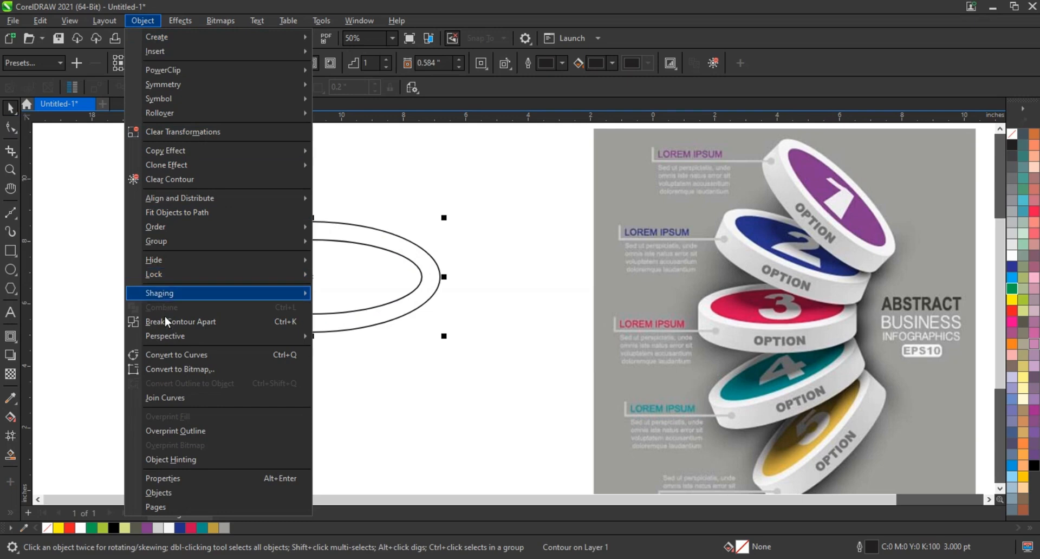
click(216, 320)
click(316, 239)
drag(311, 236, 311, 232)
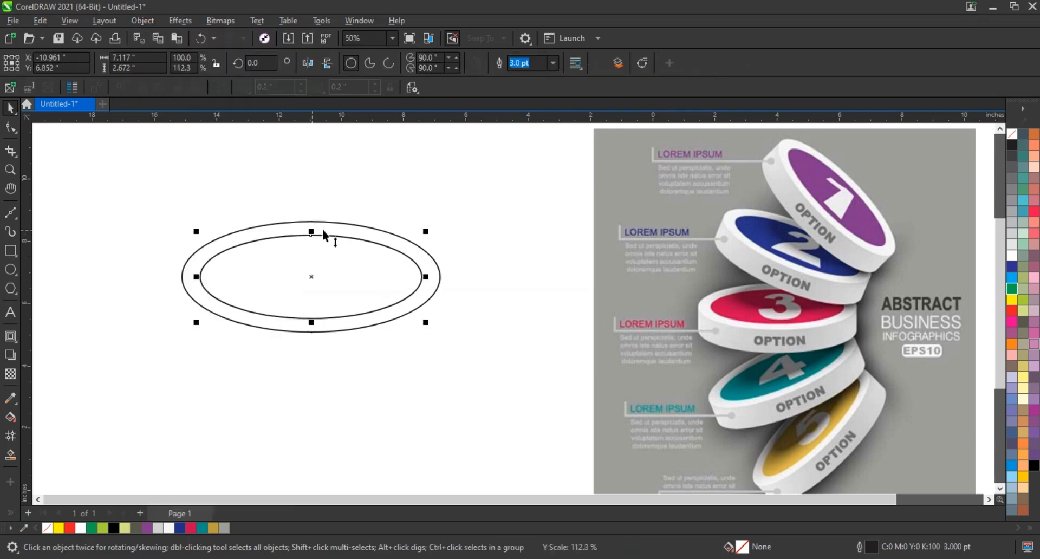
Step: Combine the inner and outer ellipses into a ring and fill it with 50% black
shift+click(346, 228)
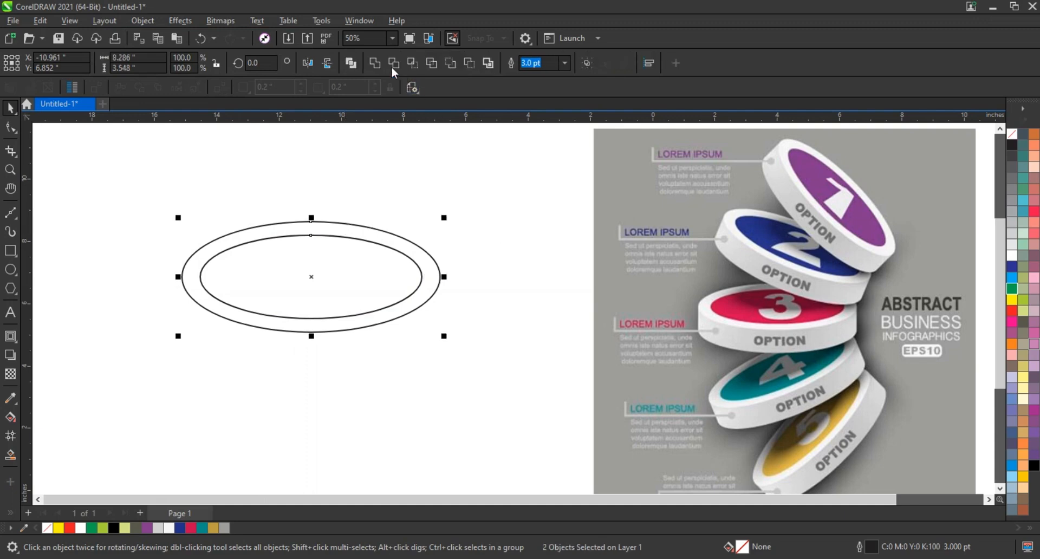
click(356, 69)
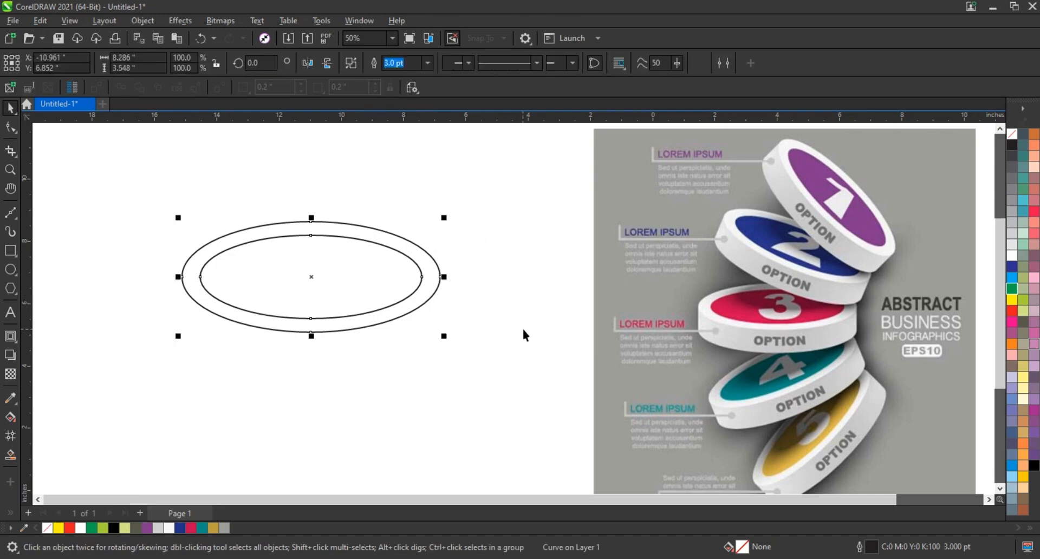
click(1011, 200)
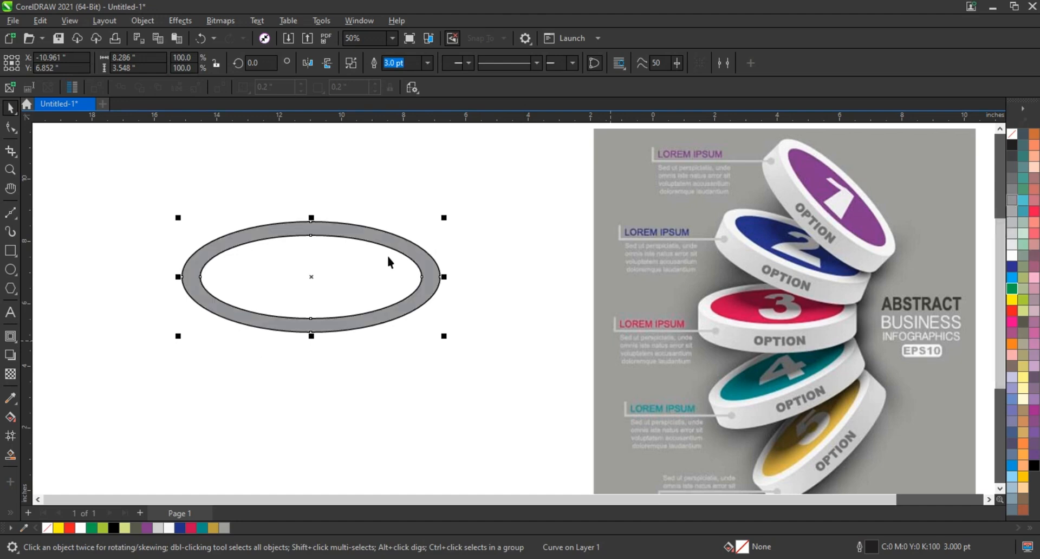
Step: Extrude the gray ring straight down with a parallel, non-tapering extrusion to form a shallow disc wall
click(14, 345)
click(48, 393)
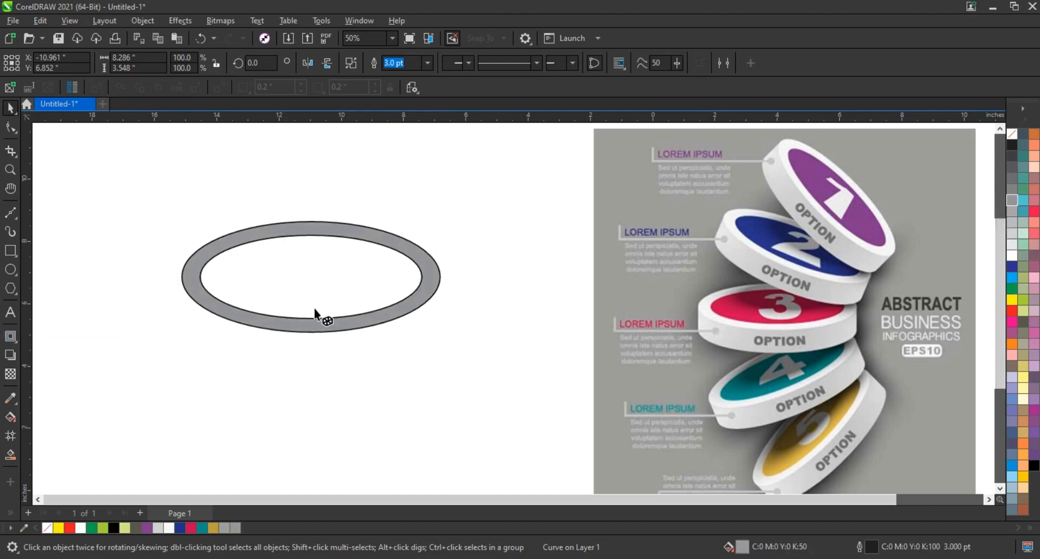
drag(309, 330, 311, 374)
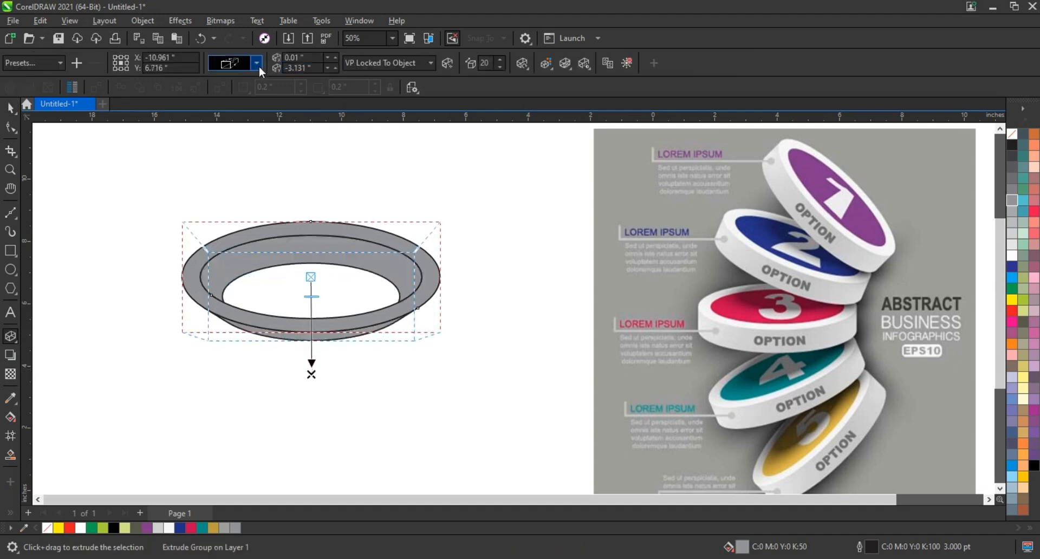
click(257, 64)
click(258, 202)
drag(311, 376, 311, 313)
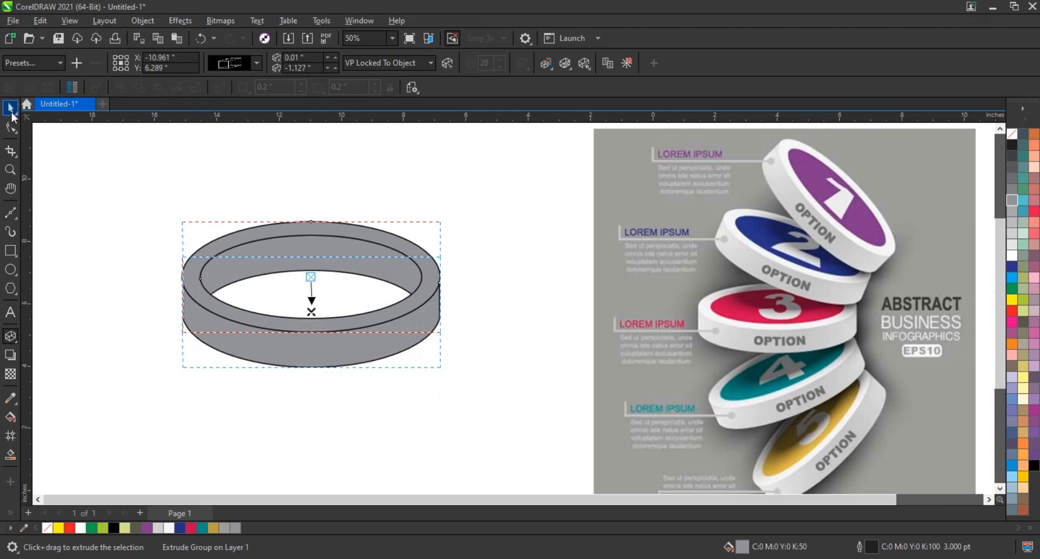
Step: Break the extrusion apart, ungroup its wall pieces and delete the inner wall visible through the opening
click(12, 112)
click(141, 22)
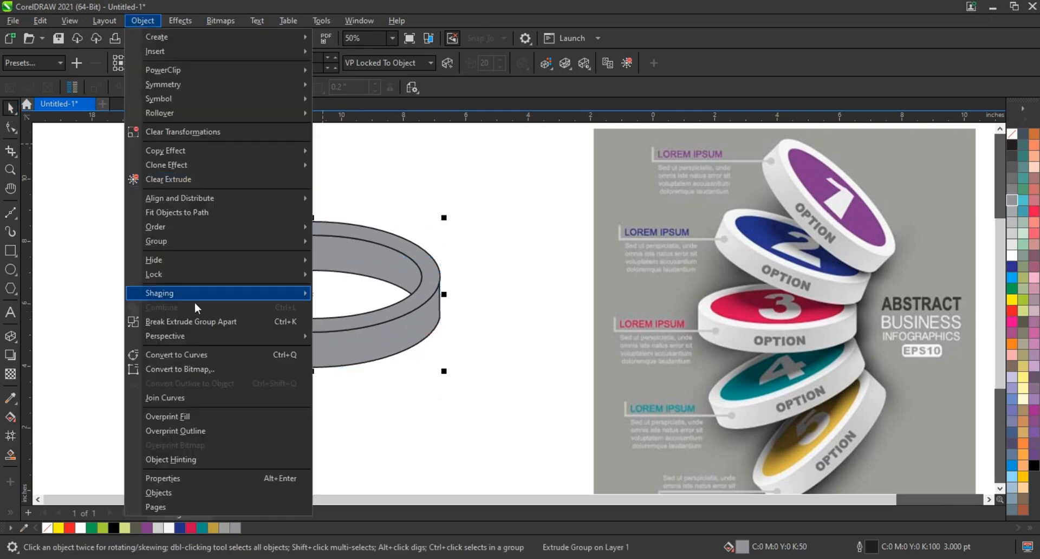
click(163, 323)
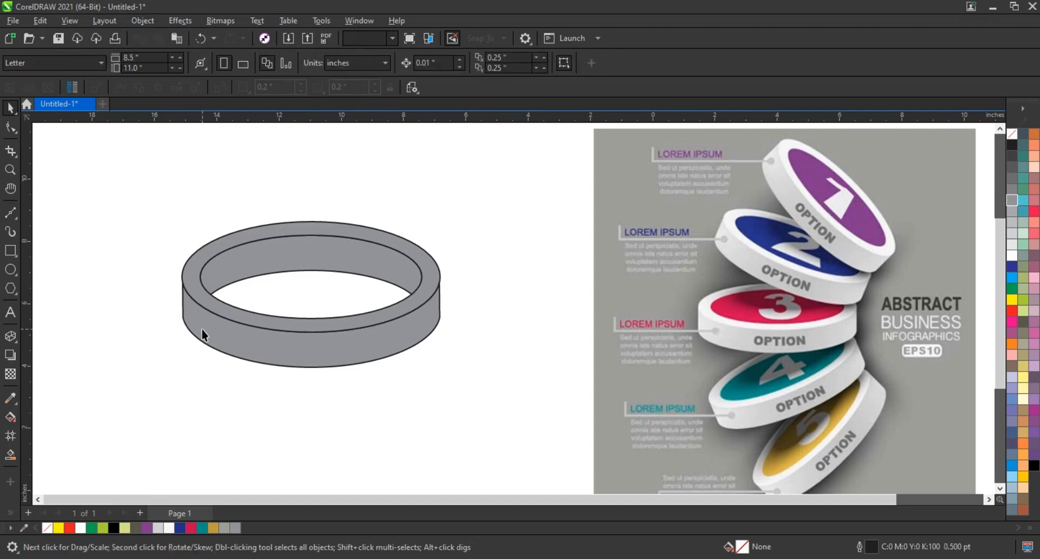
click(425, 66)
click(431, 216)
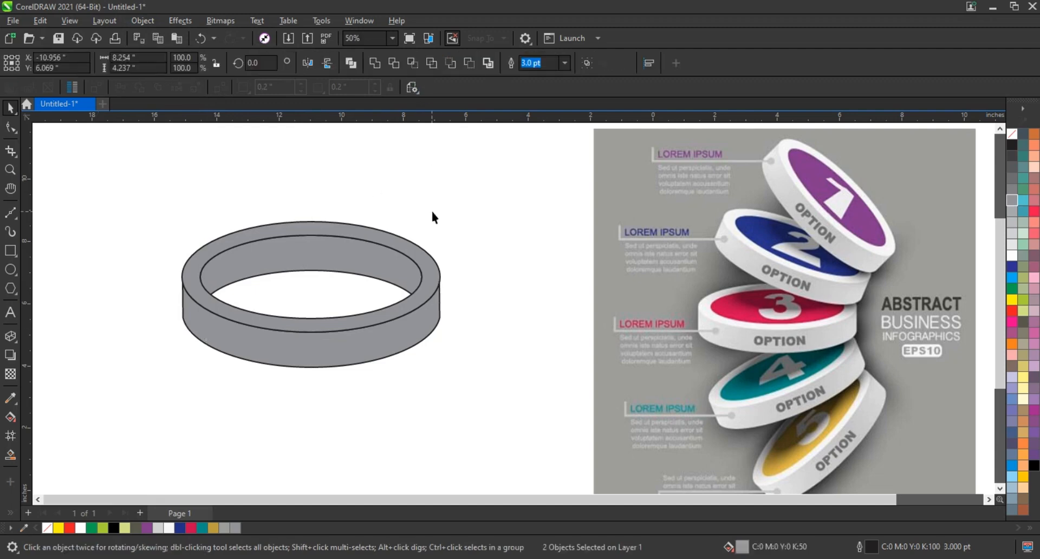
click(361, 272)
key(Delete)
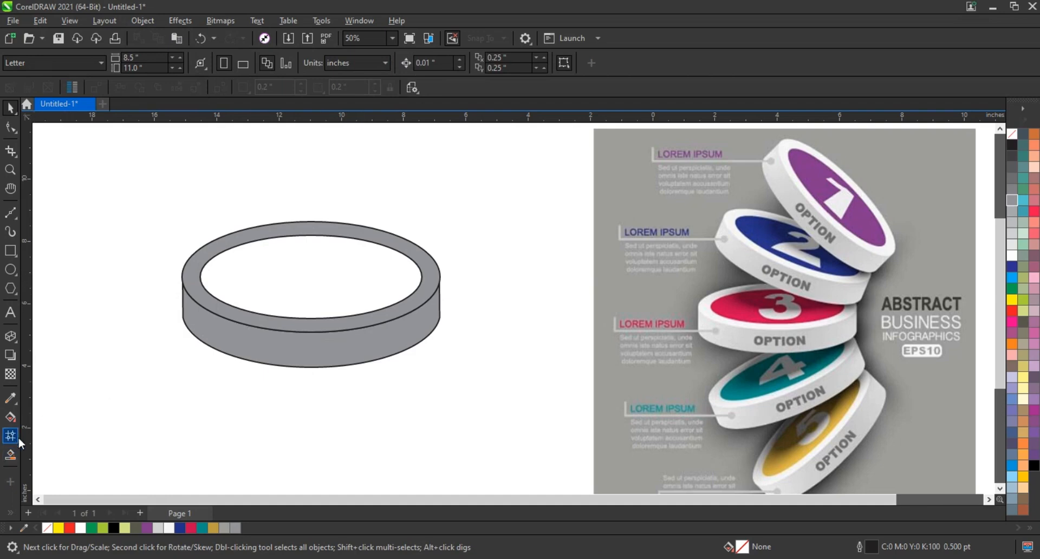
Step: Create a separate shape in the ring's opening with Smart Fill and color it purple
click(10, 453)
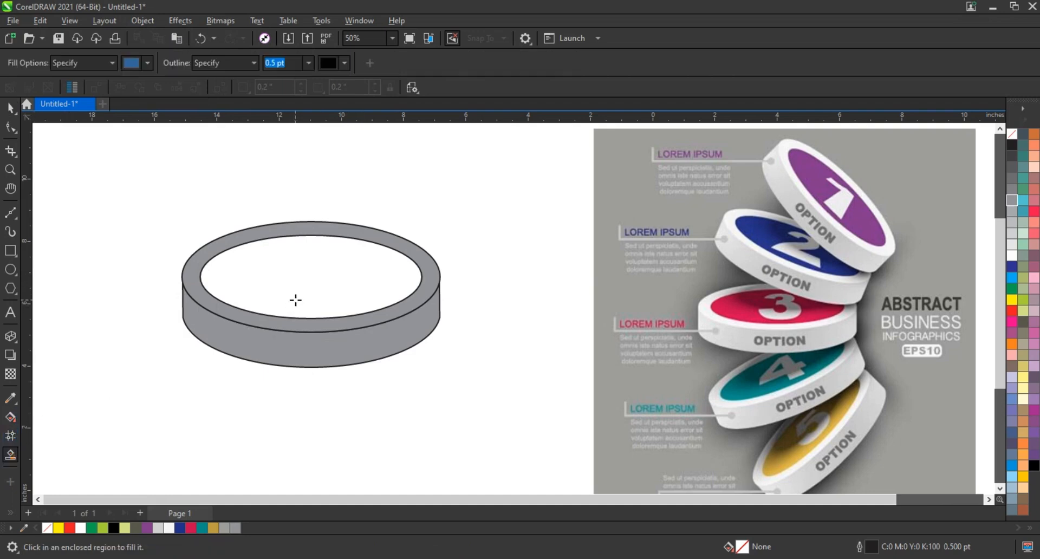
click(294, 300)
click(11, 108)
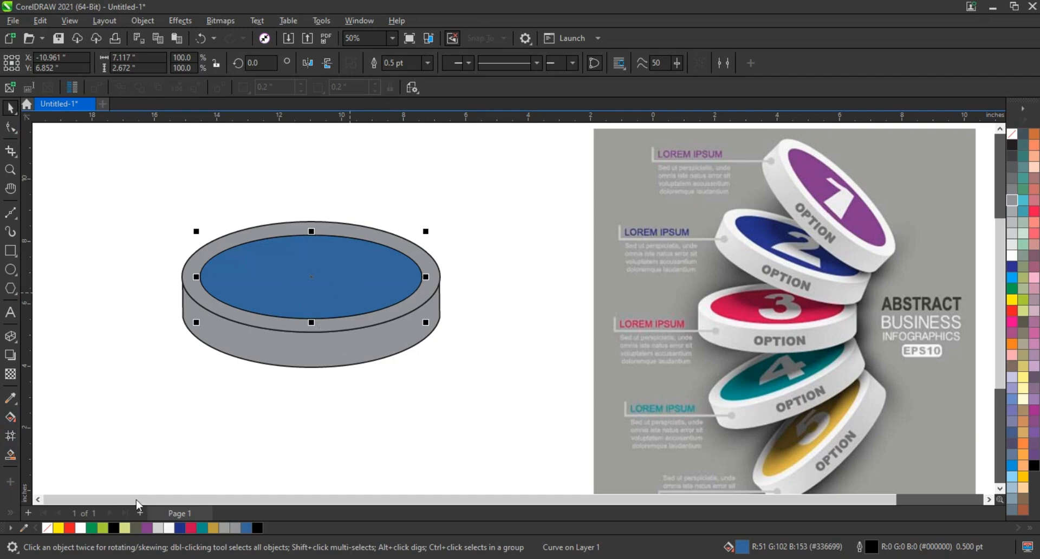
Step: Fill the disc's top rim with off-white #F7F7F7 and its outer side wall with light gray
click(435, 272)
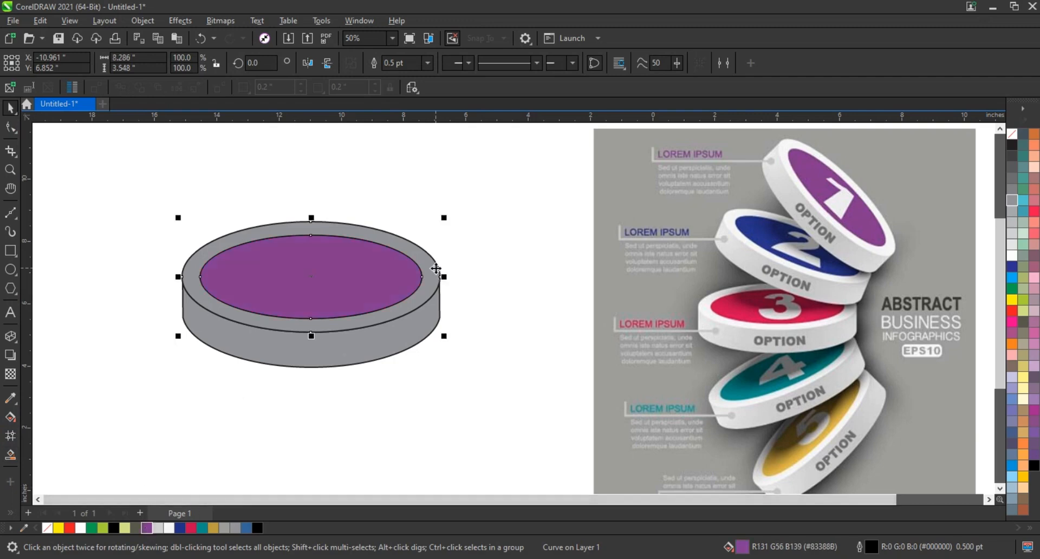
click(174, 528)
click(359, 354)
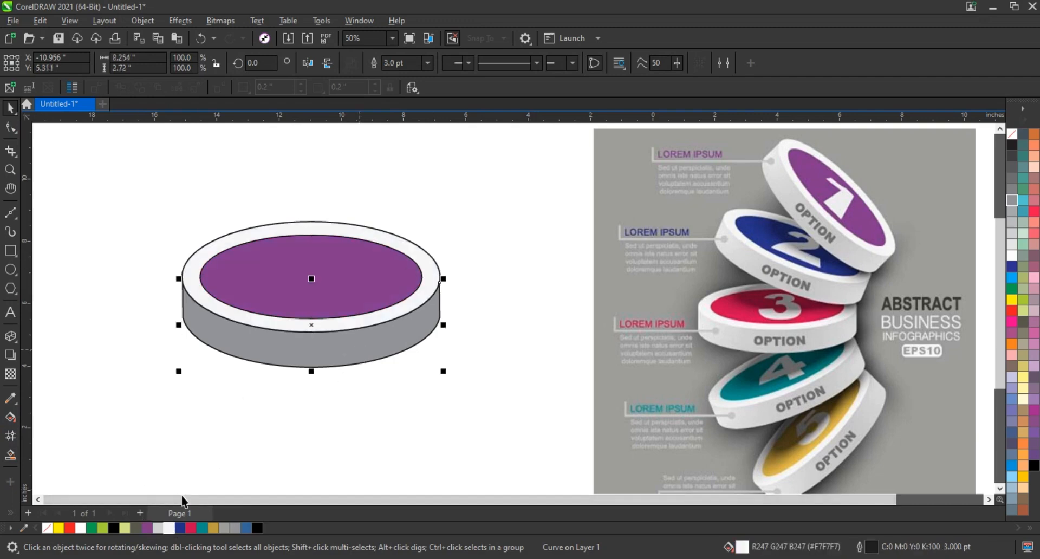
click(157, 528)
Step: Remove the outlines from all three parts of the disc
click(159, 220)
drag(137, 195, 307, 317)
drag(464, 385, 480, 385)
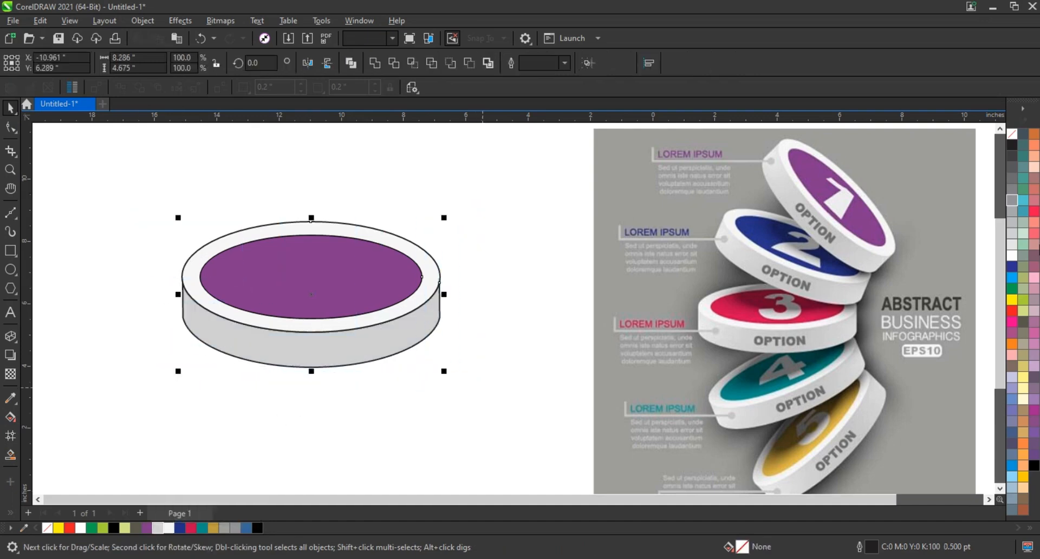
right_click(1005, 141)
click(969, 145)
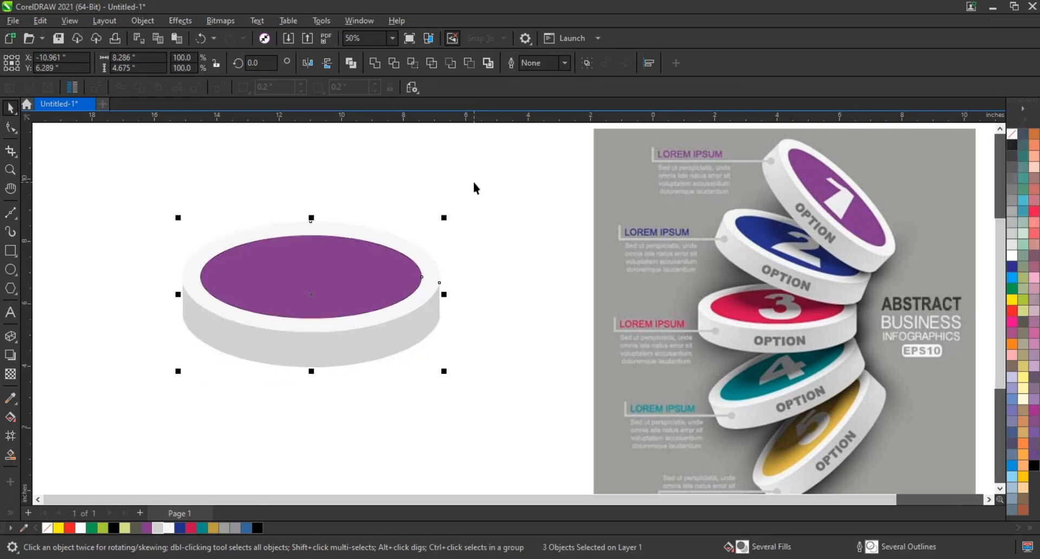
click(473, 179)
Step: Draw a large background rectangle behind the disc and fill it with the reference image's gray
scroll(515, 287, down, 2)
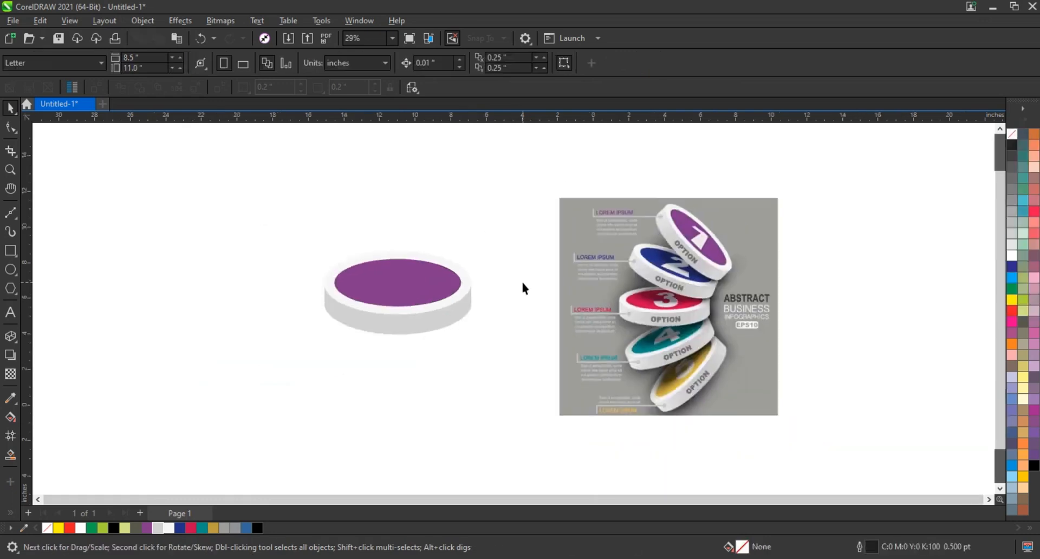
click(10, 250)
drag(250, 175, 542, 453)
click(236, 528)
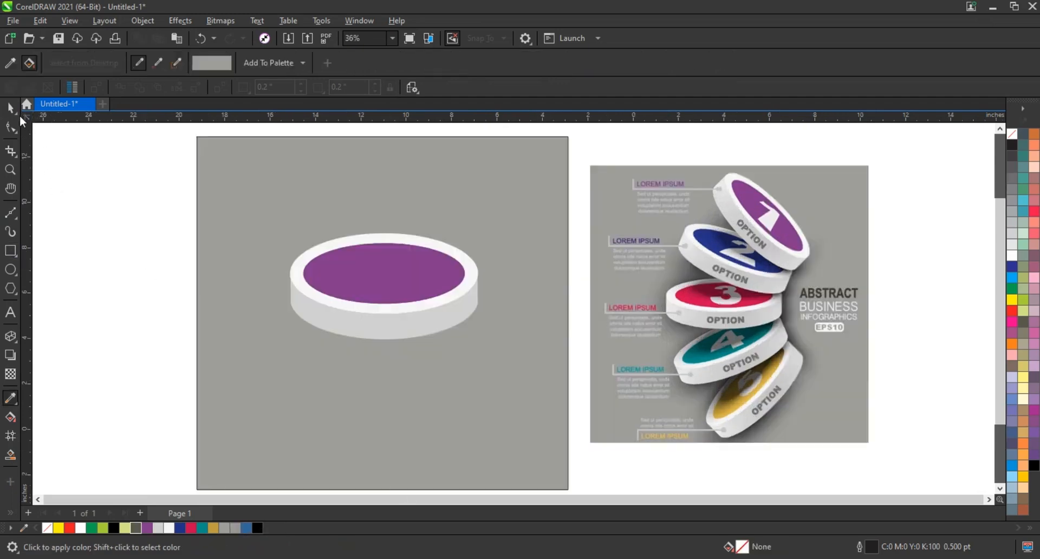
Step: Shrink the whole disc to about 7.1 by 4.0 inches and move it to the upper part of the gray background
click(13, 110)
mouse_move(112, 195)
mouse_down()
mouse_move(504, 363)
mouse_move(470, 339)
mouse_up()
drag(442, 269, 465, 211)
Step: Rotate the disc clockwise to about 314 degrees and position it near the background's top, matching option 1 in the reference
click(457, 248)
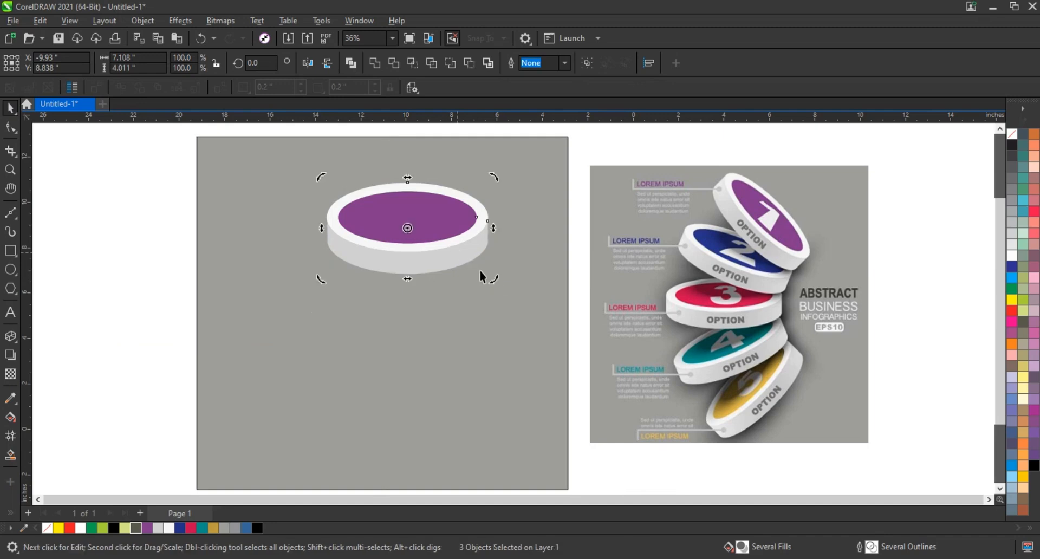
drag(494, 286, 457, 301)
drag(456, 257, 469, 255)
drag(503, 288, 496, 286)
drag(452, 258, 458, 266)
click(476, 267)
drag(510, 290, 488, 308)
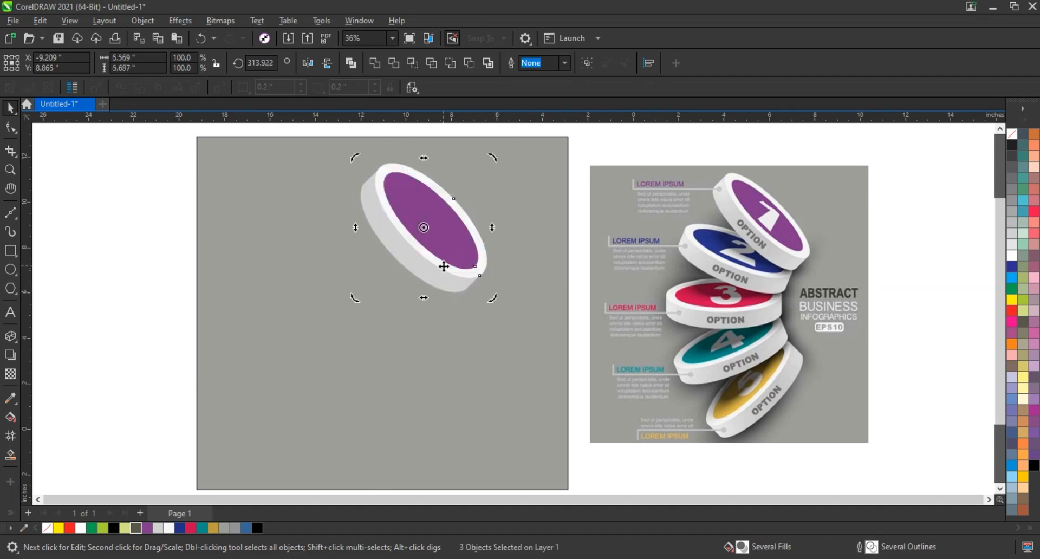
Step: Duplicate the tilted disc below the first, order the copy behind it and rotate it to a shallower tilt like option 2
drag(180, 161, 495, 312)
drag(420, 253, 398, 286)
right_click(398, 286)
key(ctrl+Page_Down)
key(ctrl+Page_Down)
key(ctrl+Page_Down)
click(398, 289)
drag(470, 333, 366, 282)
click(372, 289)
drag(480, 324, 484, 298)
Step: Add a nearly level third disc and a fourth disc rotated to about 16 degrees below it, each stacked behind the one above
drag(371, 262, 360, 399)
key(shift+Page_Down)
key(ctrl+Page_Up)
click(360, 399)
drag(476, 433, 472, 400)
mouse_move(446, 377)
mouse_down()
mouse_move(450, 362)
mouse_move(441, 378)
mouse_up()
key(ctrl+Page_Down)
click(441, 378)
drag(473, 425, 470, 429)
drag(445, 390, 441, 385)
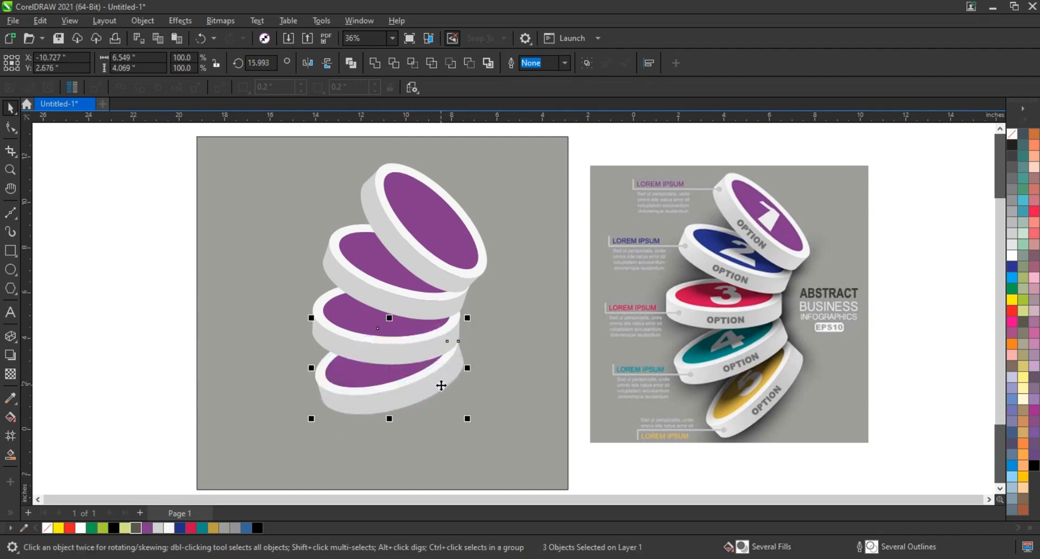
Step: Fine-tune the fourth disc's tilt and add a fifth, steeply tilted copy behind it at the foot of the stack
click(435, 385)
drag(467, 418, 473, 409)
drag(427, 378, 493, 446)
right_click(443, 458)
click(443, 458)
drag(444, 408, 457, 393)
click(127, 333)
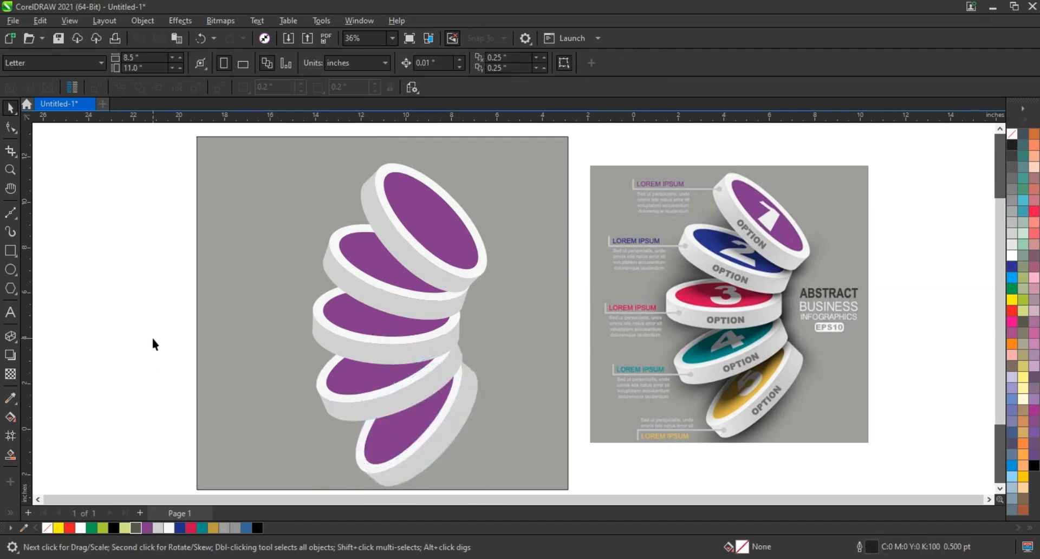
Step: Draw an ellipse about 4.3 by 3.35 inches beside the discs, filled with C100 M100 Y100 K100 black and without an outline
key(F7)
drag(128, 245, 225, 321)
key(space)
click(1034, 466)
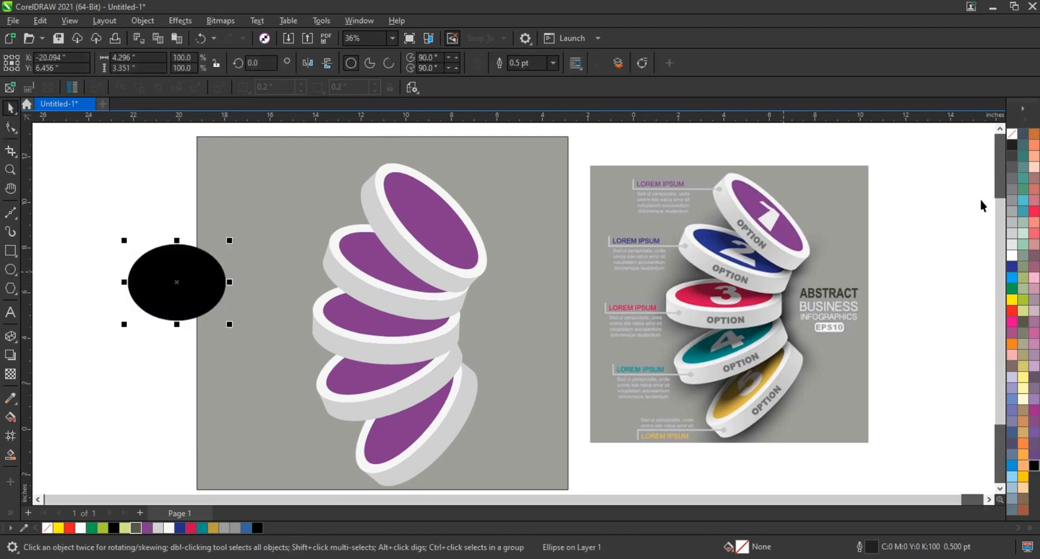
right_click(1011, 133)
click(1005, 144)
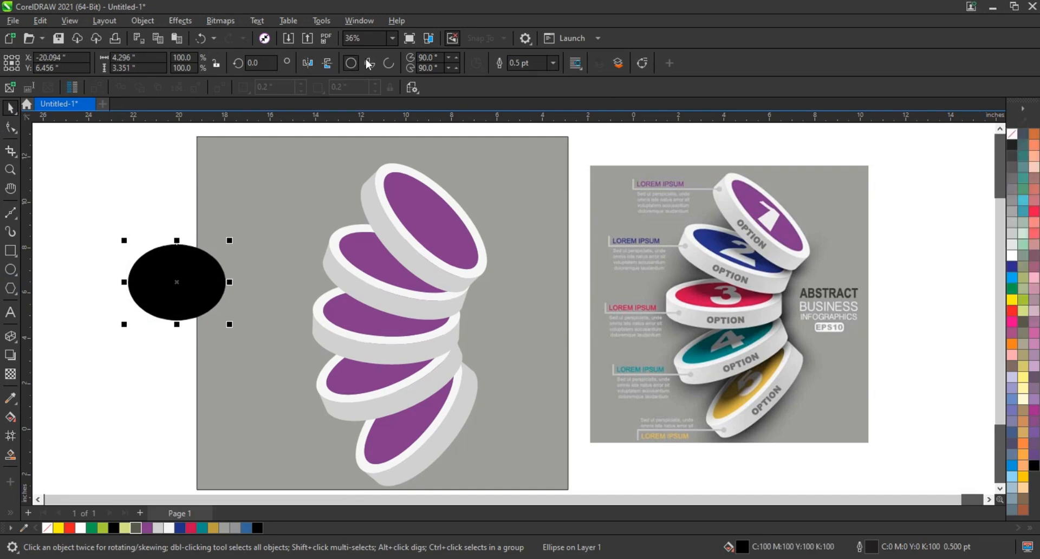
Step: Convert the black ellipse to a 300 dpi CMYK bitmap with anti-aliasing and a transparent background
click(221, 21)
click(239, 38)
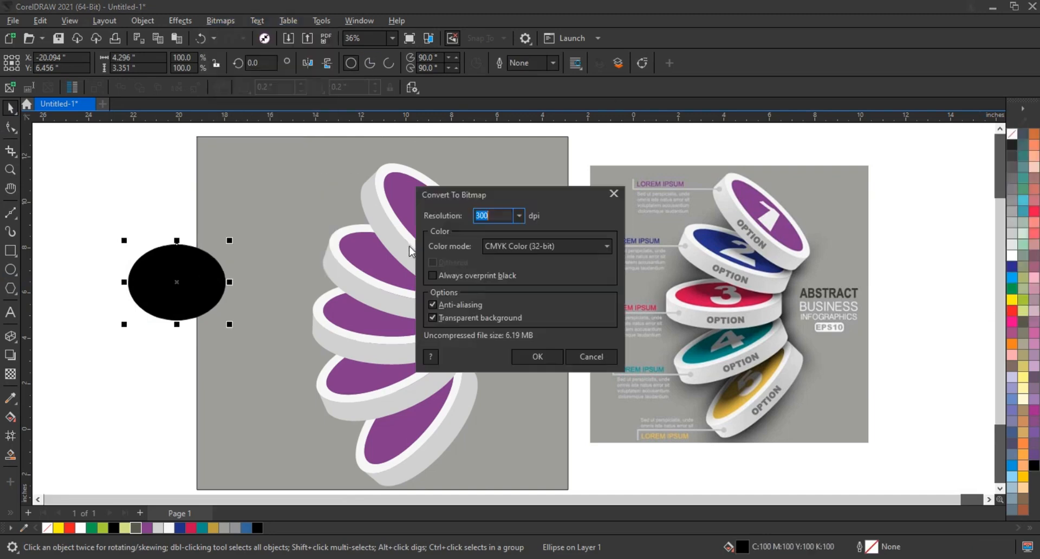
click(537, 357)
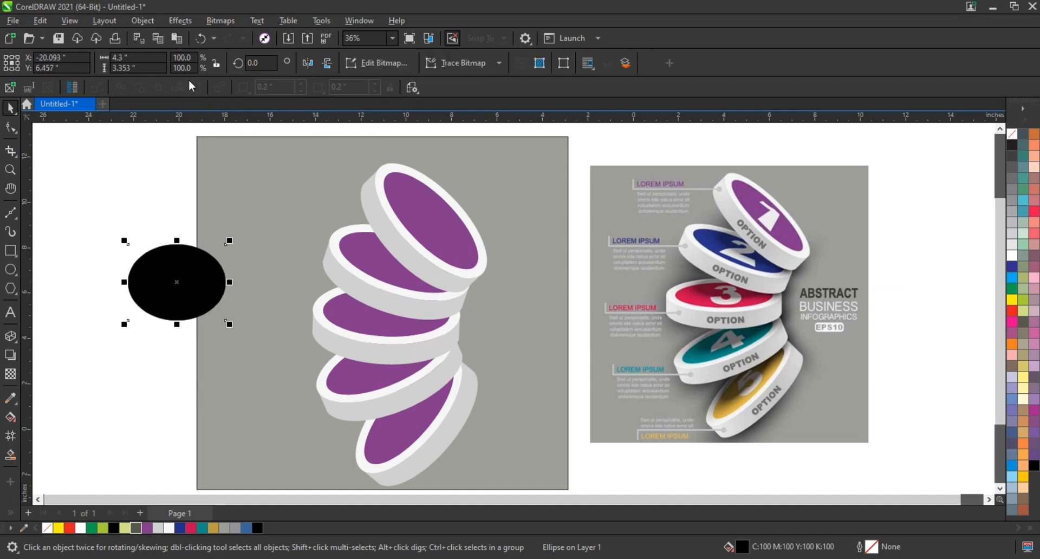
Step: Apply a Gaussian Blur to the black ellipse bitmap and make it partly transparent as a soft shadow
click(177, 21)
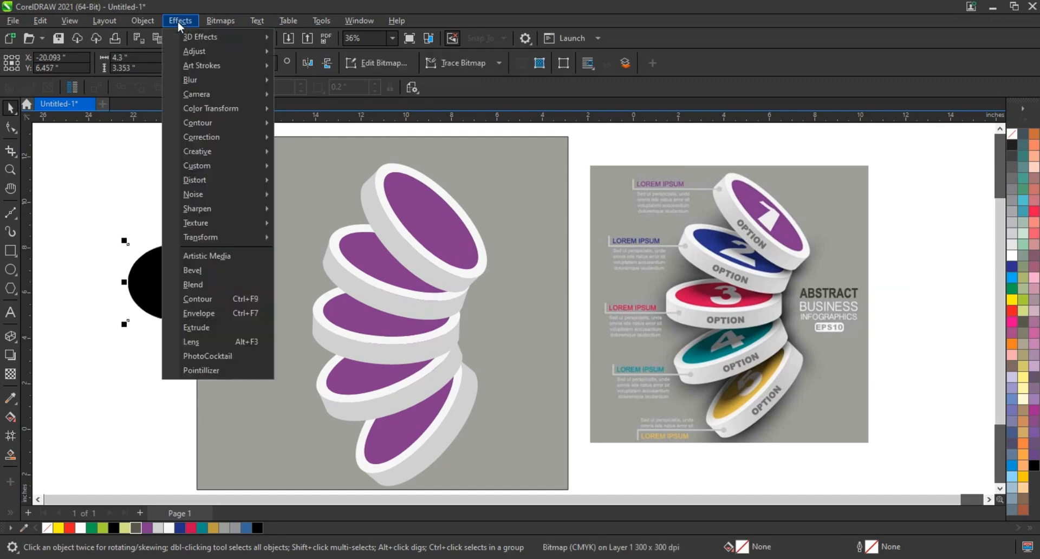
mouse_move(198, 80)
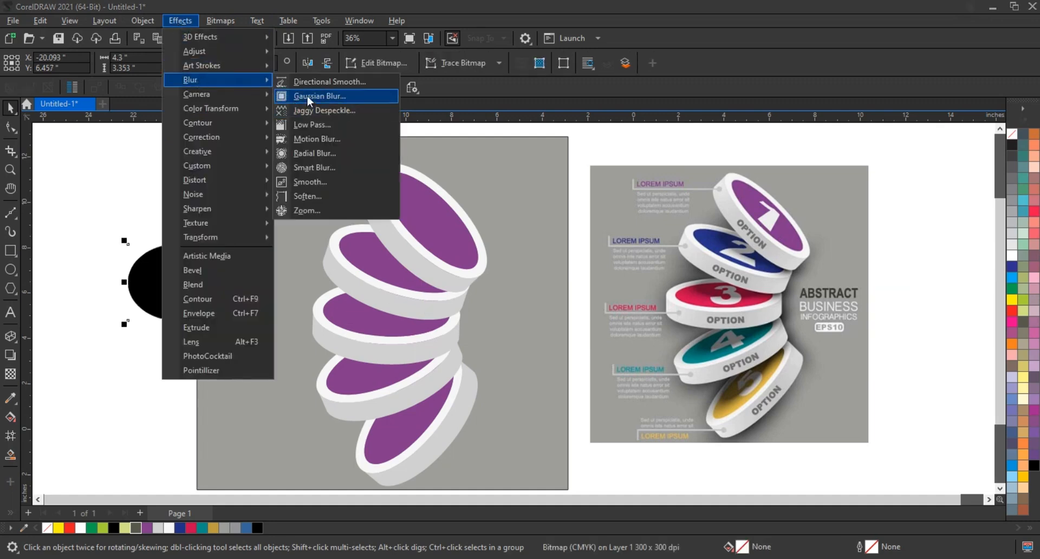
click(306, 95)
drag(517, 269, 552, 272)
click(601, 314)
click(10, 374)
drag(148, 370, 186, 370)
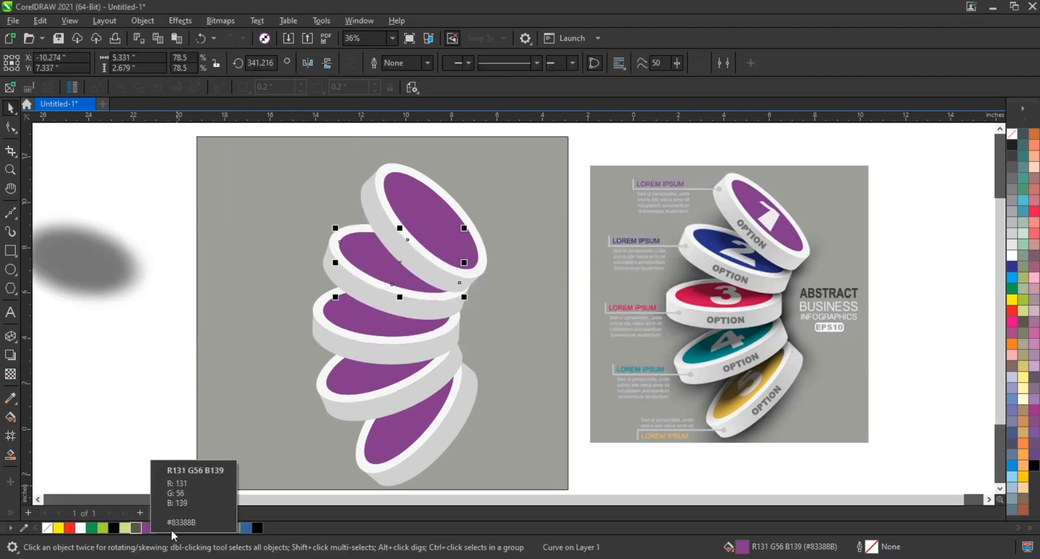
Step: Recolor the top faces of the second to fifth discs dark blue, crimson, teal and gold, in that order
click(179, 528)
click(363, 325)
click(190, 528)
click(345, 409)
click(201, 527)
click(379, 433)
click(213, 528)
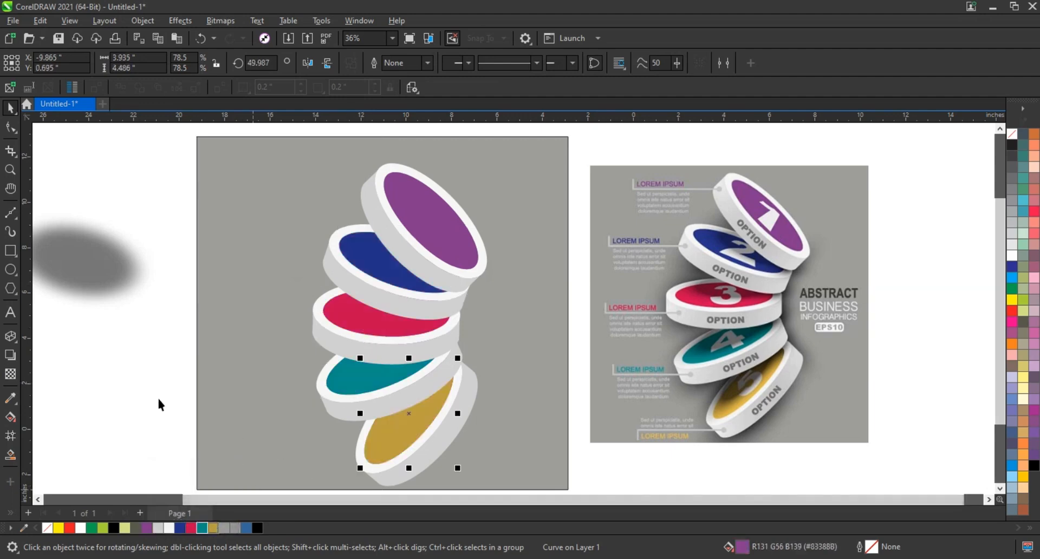
click(151, 375)
Step: Place the soft shadow on the blue disc and a copy on the crimson disc, rotating each to follow its tilt
drag(83, 270, 402, 274)
drag(539, 351, 525, 341)
drag(411, 261, 406, 336)
right_click(405, 336)
click(405, 336)
drag(518, 417, 529, 386)
Step: Copy the shadow onto the teal disc, rotated to about 20.7 degrees and scaled to about 8.4 by 7.4 inches
drag(434, 343, 420, 369)
right_click(419, 370)
click(420, 369)
drag(516, 427, 520, 392)
click(433, 366)
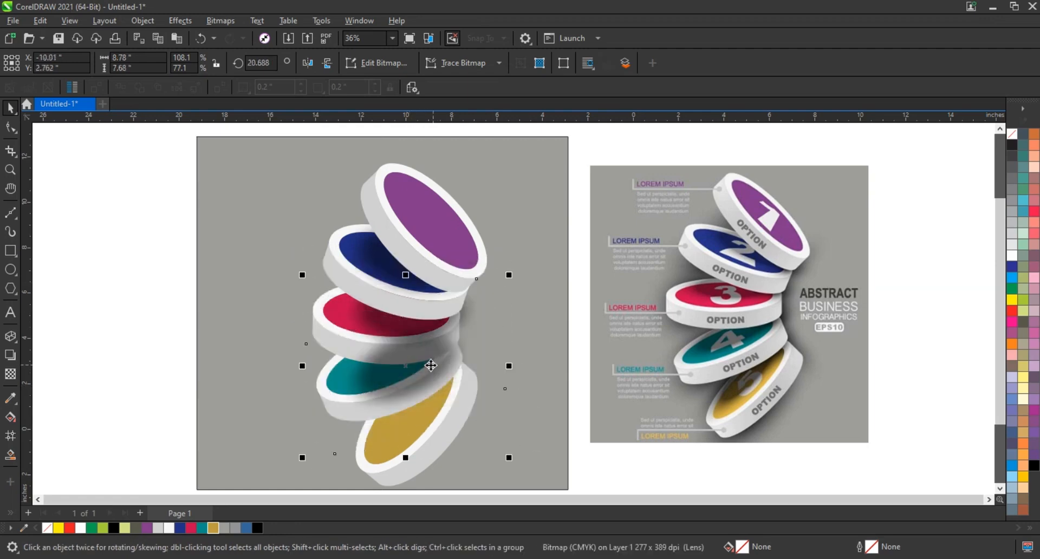
drag(508, 457, 492, 443)
Step: Copy the shadow onto the gold disc and rotate it to about 48 degrees to match the steep tilt
drag(404, 376, 432, 434)
right_click(432, 434)
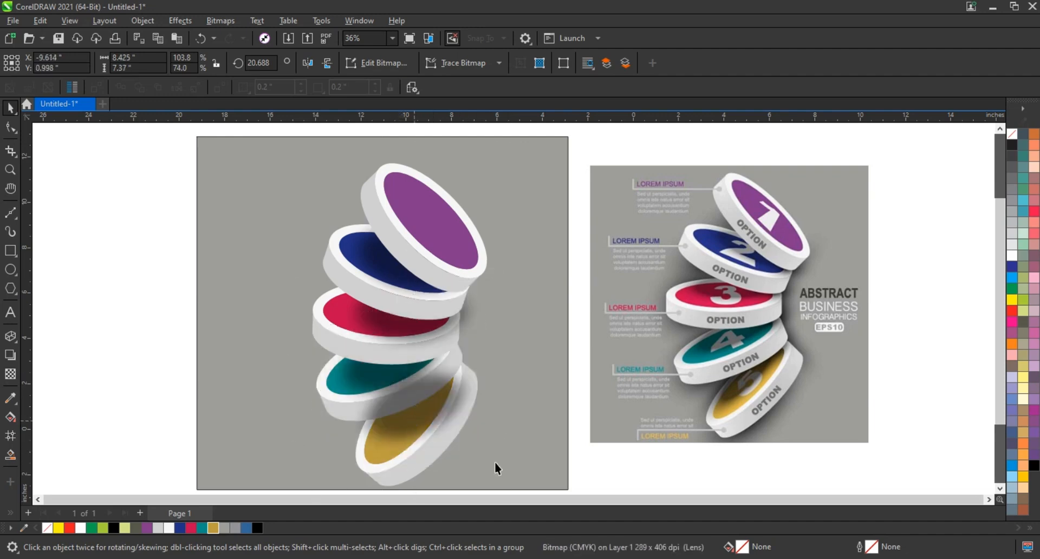
click(432, 433)
drag(518, 316, 467, 279)
drag(441, 385, 444, 383)
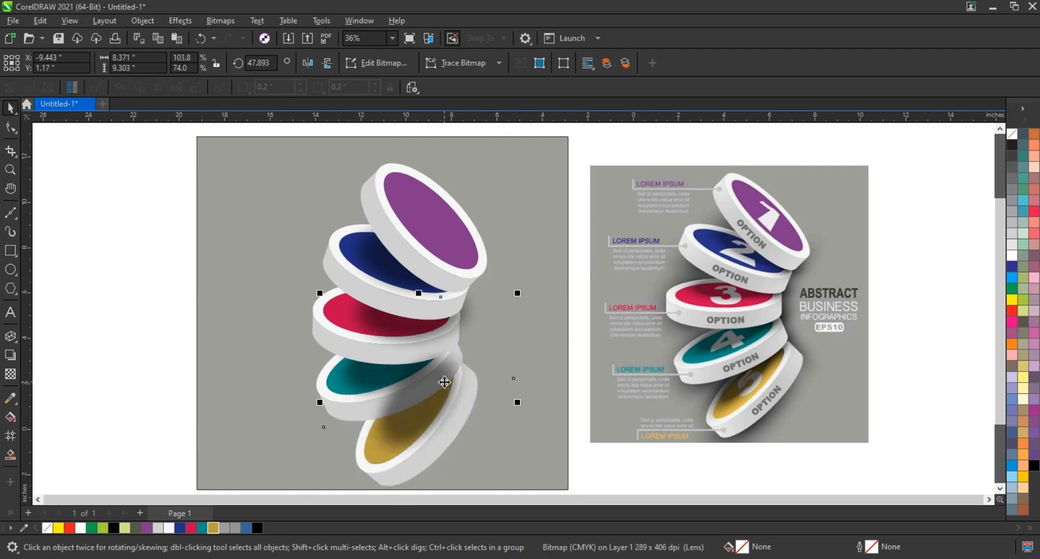
drag(421, 401, 416, 403)
Step: Widen the gray background rectangle by about 1 inch on its left side and preview the artwork full screen
scroll(391, 284, down, 2)
key(Escape)
click(325, 373)
shift+drag(277, 406, 266, 416)
drag(216, 150, 726, 456)
key(shift+F2)
drag(153, 132, 515, 478)
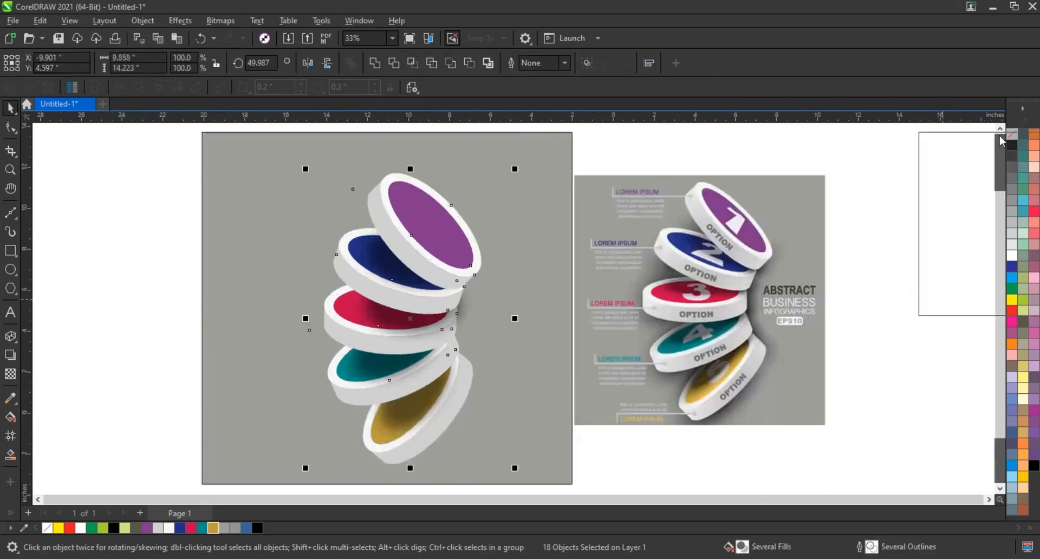
click(180, 284)
click(198, 310)
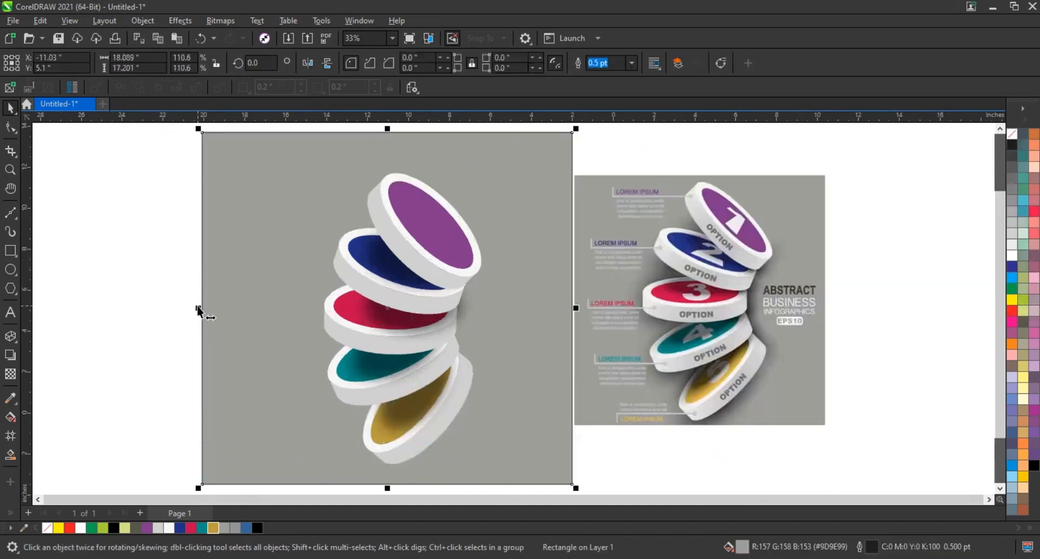
drag(198, 310, 176, 310)
click(128, 316)
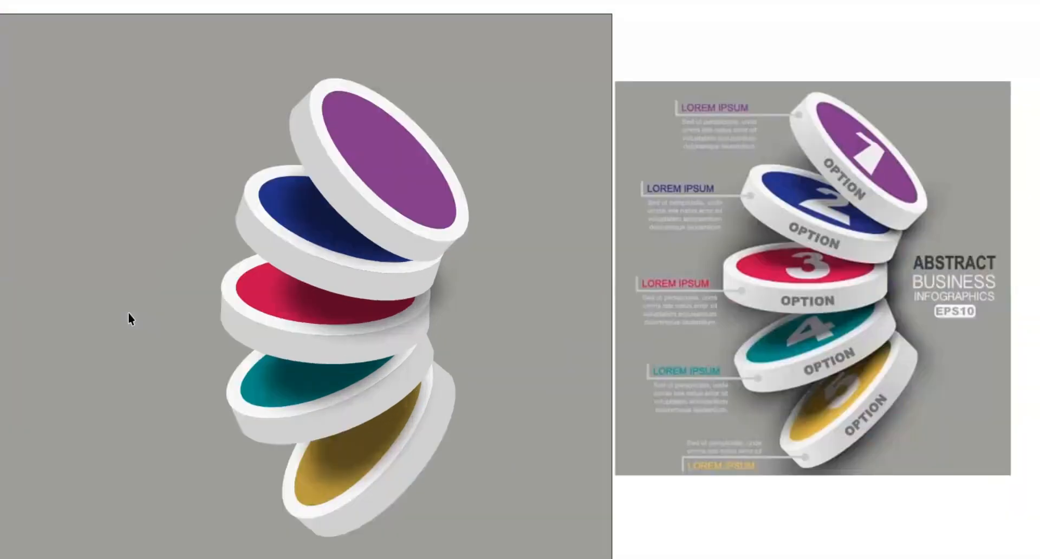
Step: Place a white digit 1 on the purple disc and convert it to curves
key(Escape)
click(10, 313)
click(213, 317)
click(10, 109)
click(508, 63)
drag(220, 323, 423, 205)
key(ctrl+q)
click(1012, 256)
Step: Add perspective to the digit 1 and reshape its corners so it lies along the purple disc's tilted face
click(143, 20)
mouse_move(292, 336)
click(331, 340)
drag(417, 273, 436, 253)
drag(423, 205, 411, 226)
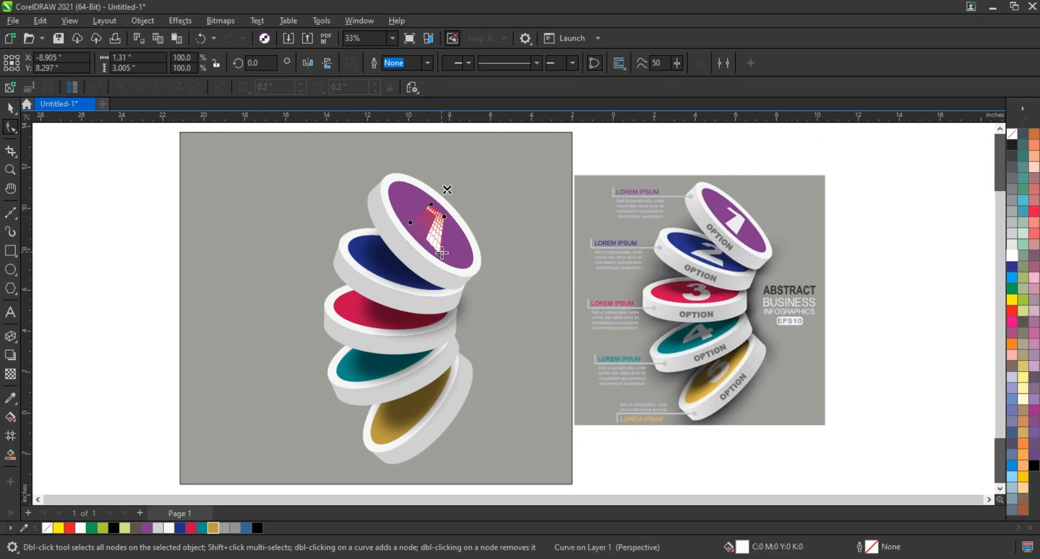
click(11, 107)
key(Escape)
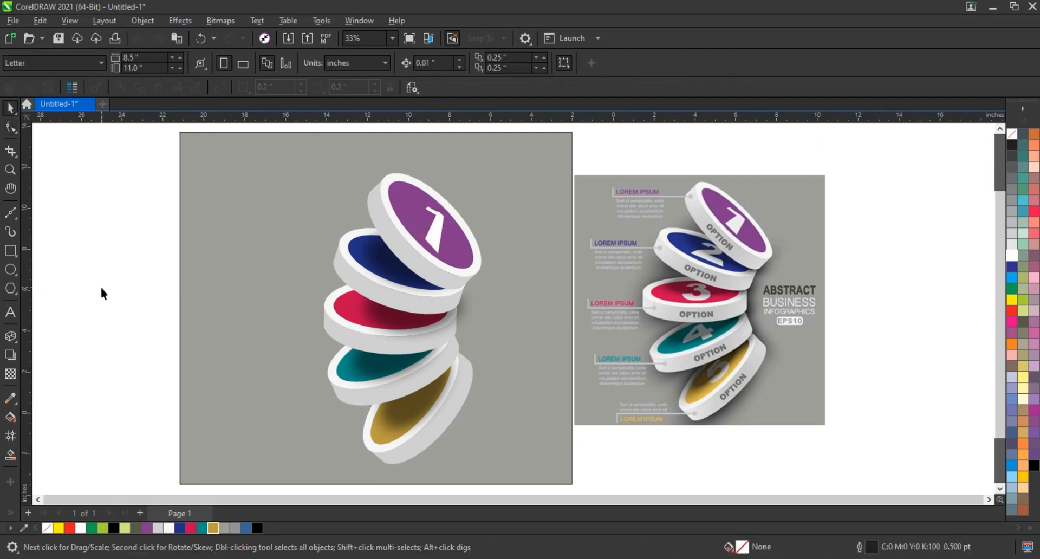